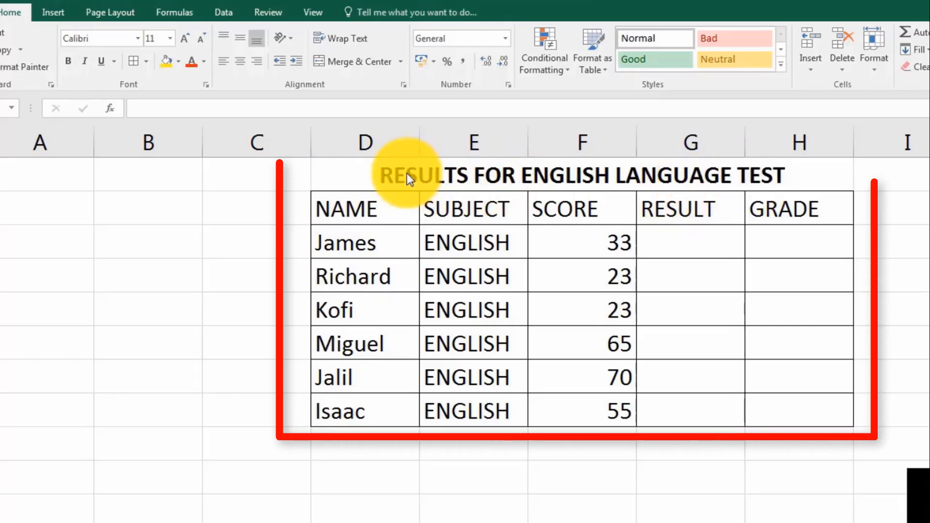
Examine the SCORE column and the empty RESULT and GRADE columns of the English language test table
{"action": "left_click", "coordinate": [556, 213]}
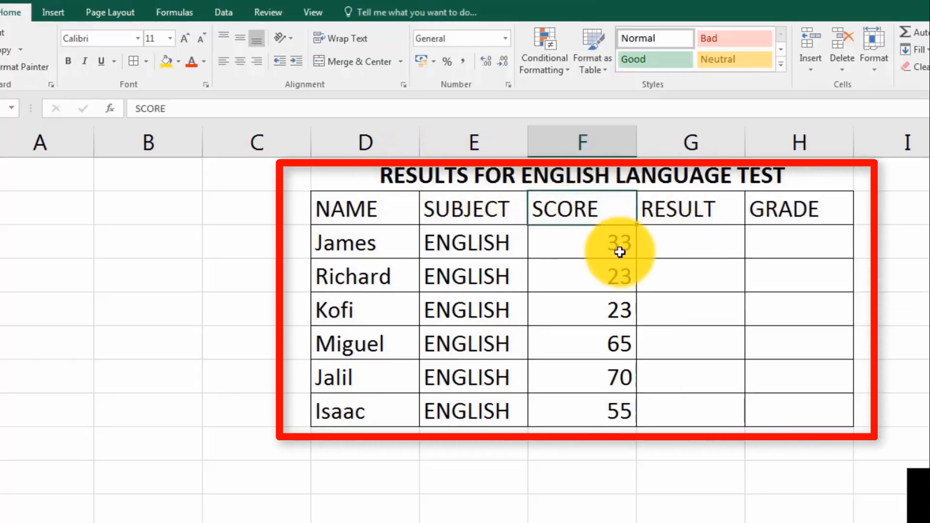
{"action": "left_click_drag", "start_coordinate": [577, 217], "coordinate": [576, 421]}
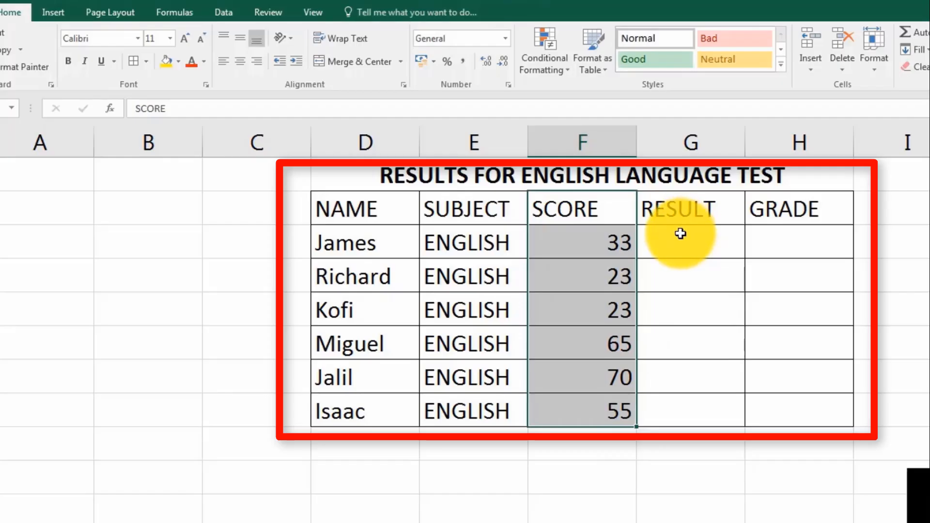
{"action": "left_click_drag", "start_coordinate": [681, 234], "coordinate": [675, 411]}
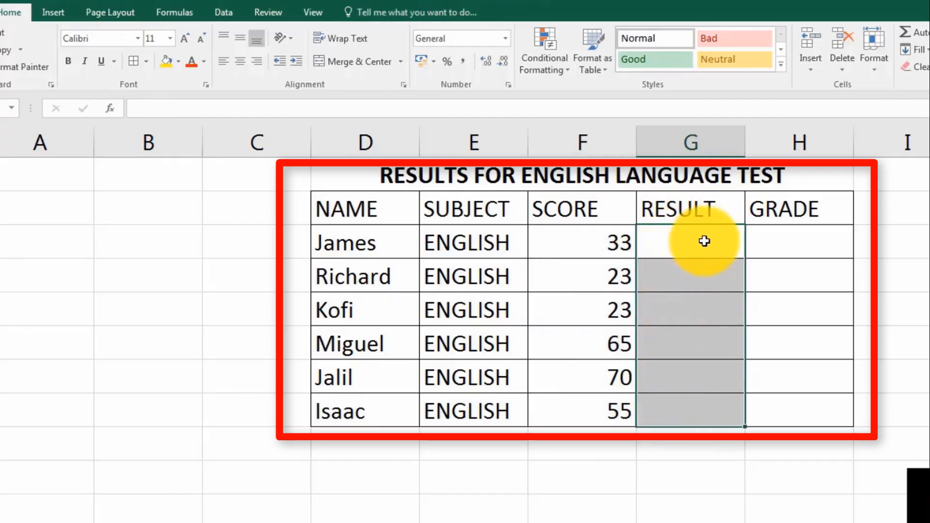
{"action": "left_click_drag", "start_coordinate": [800, 245], "coordinate": [806, 388]}
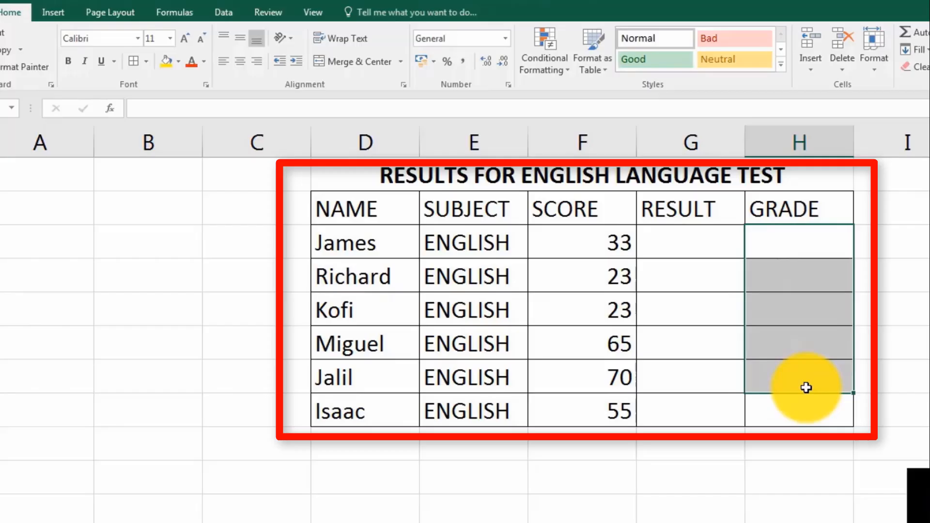
{"action": "left_click", "coordinate": [668, 235]}
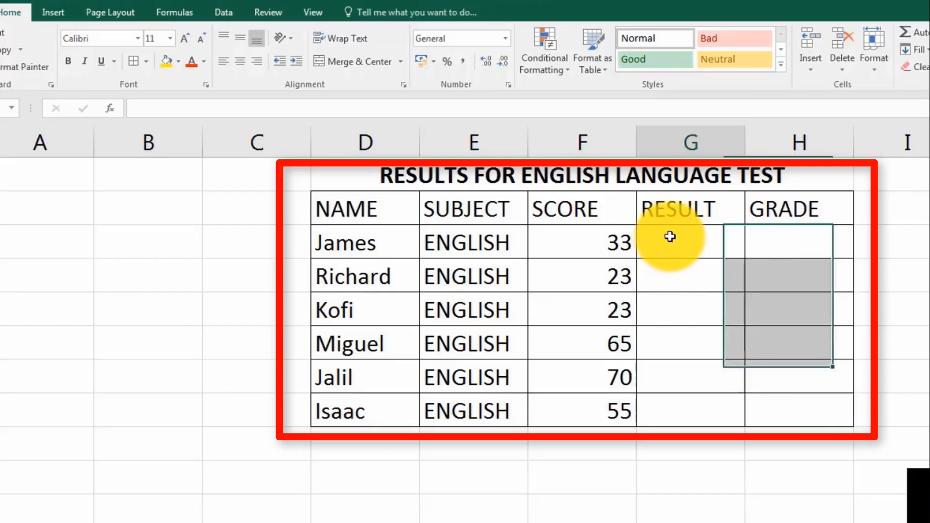
{"action": "left_click_drag", "start_coordinate": [671, 267], "coordinate": [676, 389]}
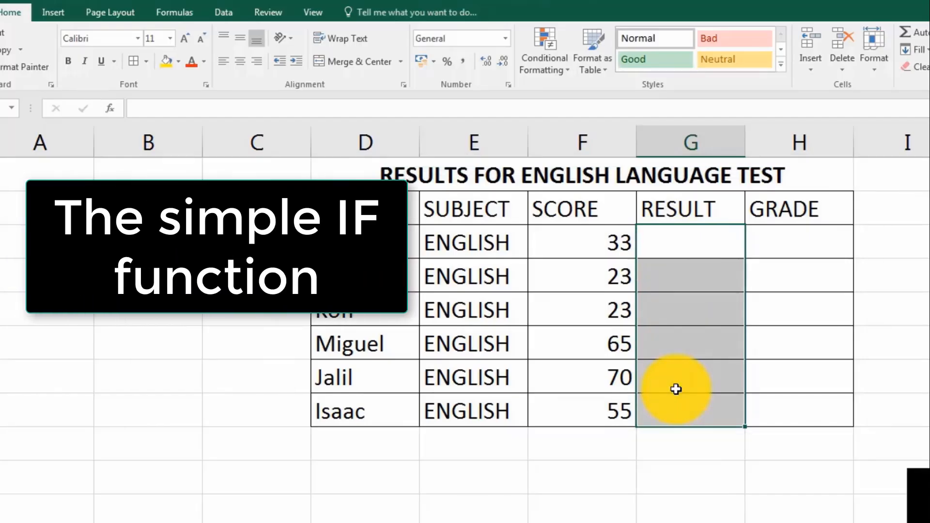
{"action": "left_click_drag", "start_coordinate": [784, 238], "coordinate": [791, 413]}
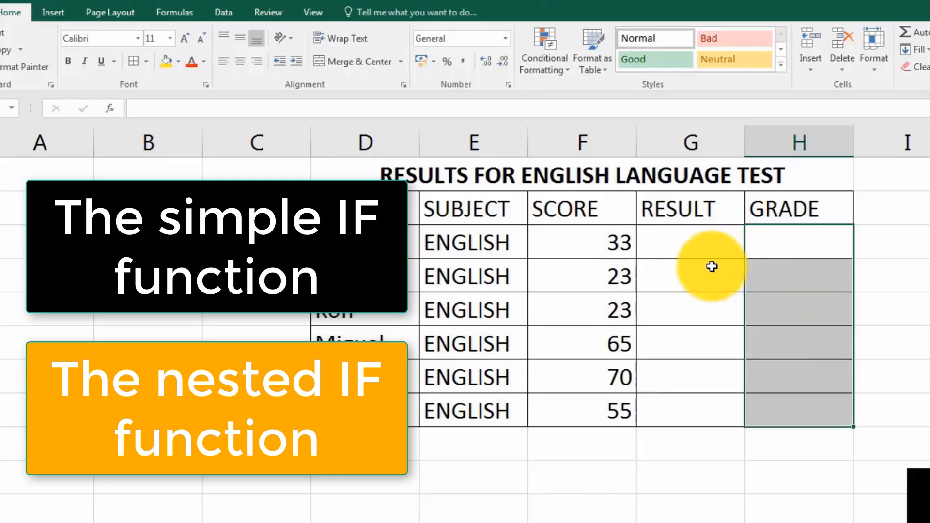
{"action": "left_click_drag", "start_coordinate": [676, 239], "coordinate": [685, 405]}
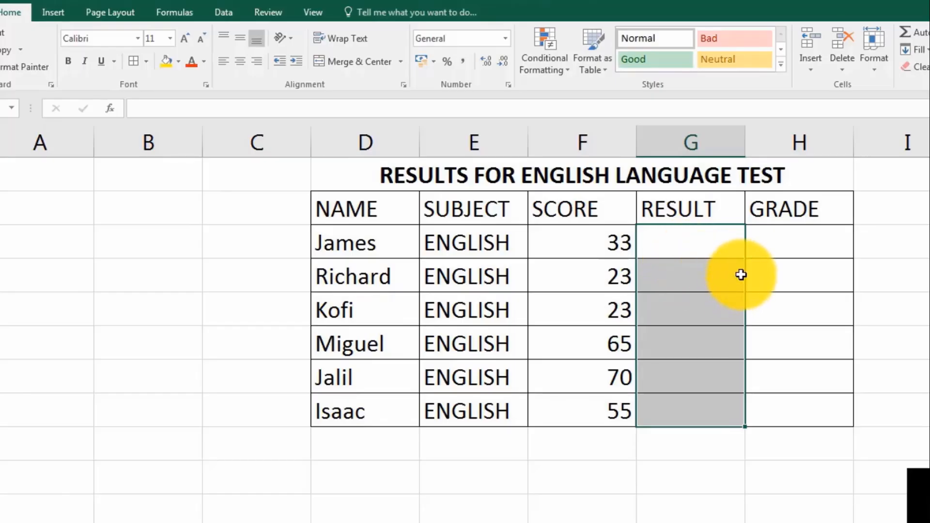
Enter the formula =IF(F6>=50, "Pass", "Fail") in the first student's RESULT cell, G6
{"action": "left_click", "coordinate": [678, 245]}
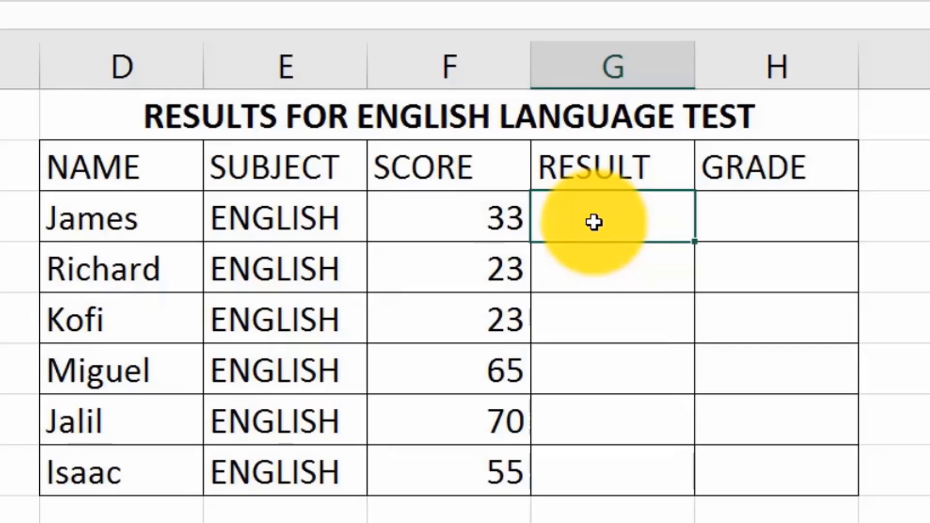
{"action": "type", "text": "=if("}
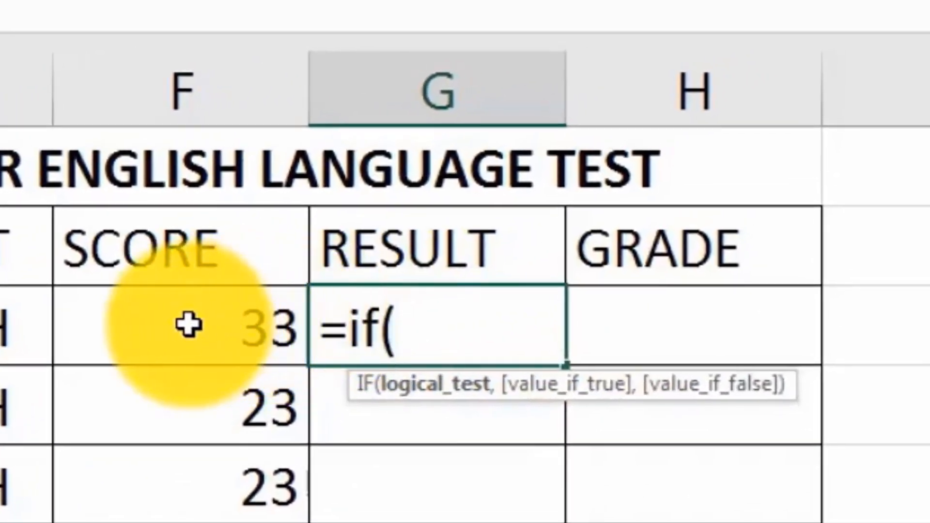
{"action": "left_click", "coordinate": [434, 218]}
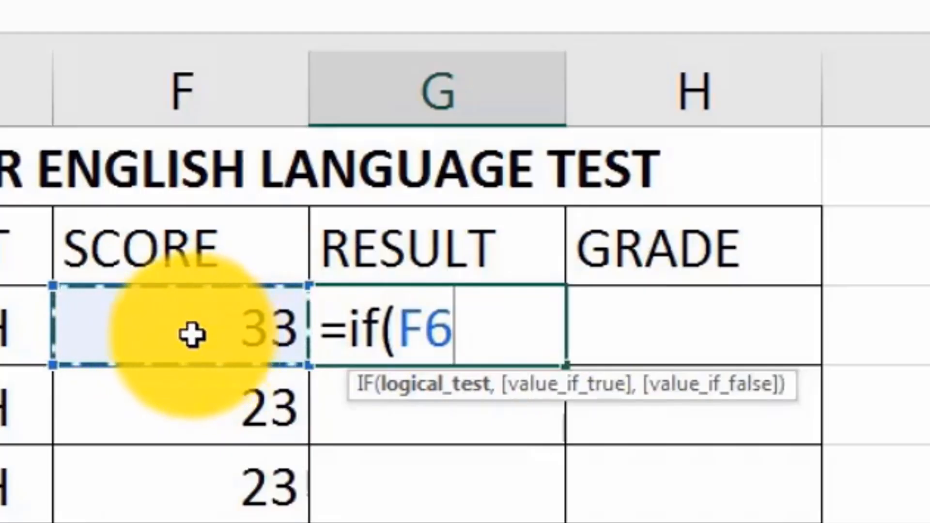
{"action": "type", "text": ">"}
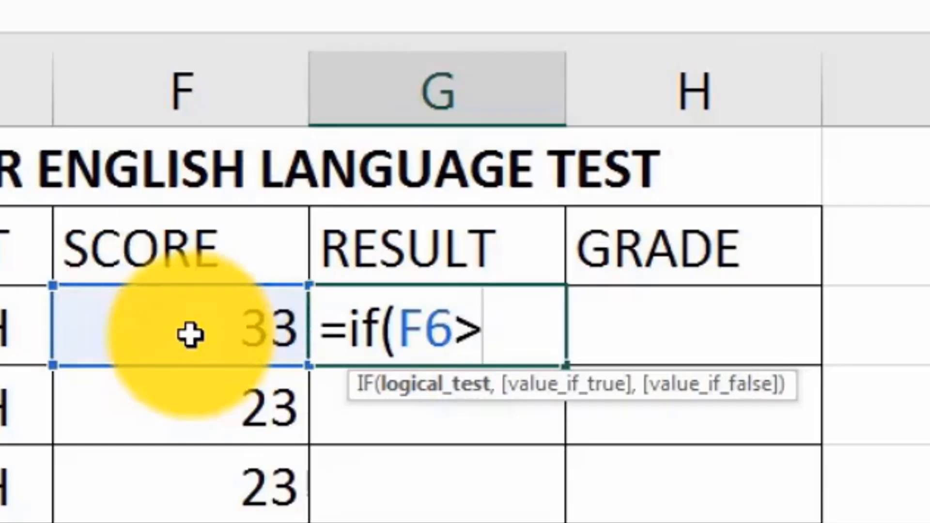
{"action": "type", "text": "="}
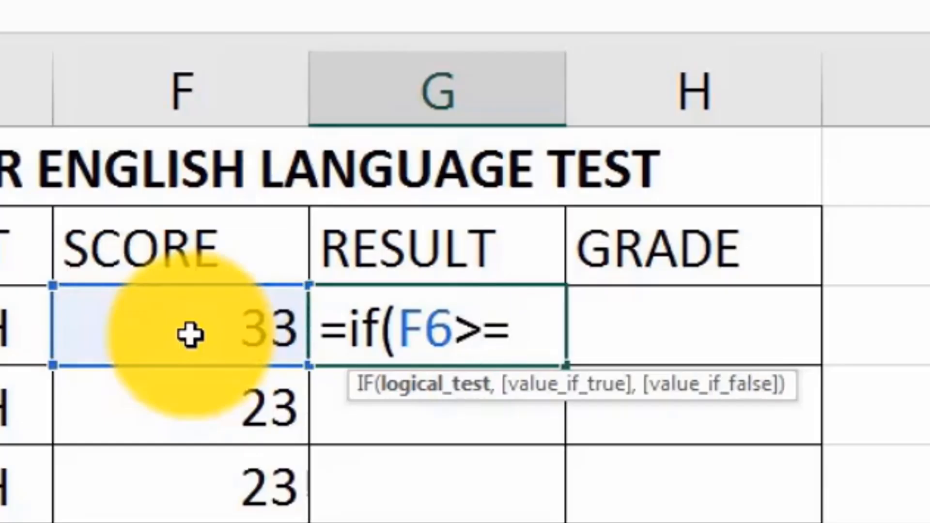
{"action": "type", "text": "50"}
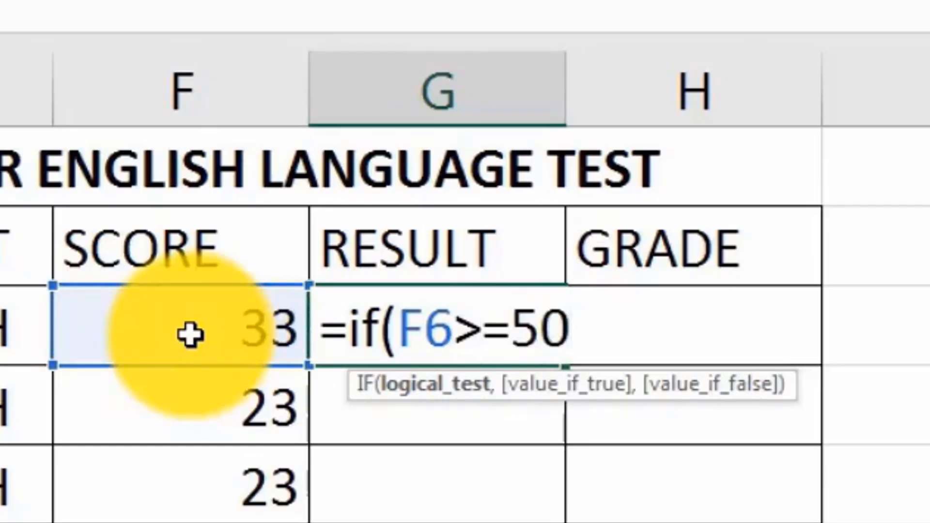
{"action": "type", "text": ","}
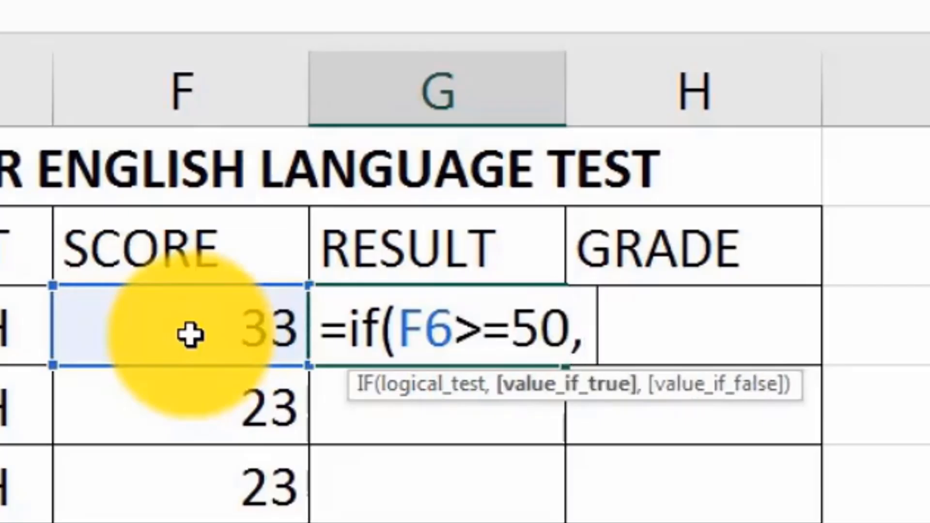
{"action": "type", "text": " \""}
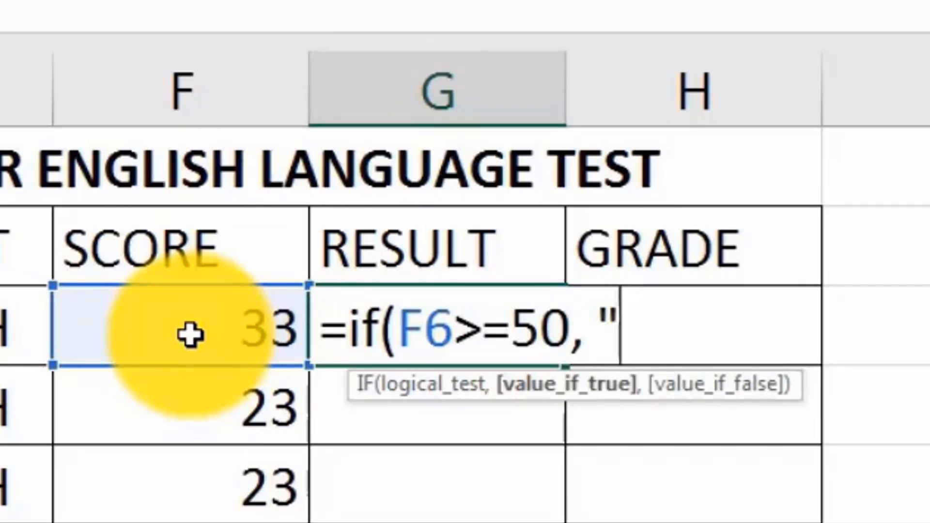
{"action": "type", "text": "Pas"}
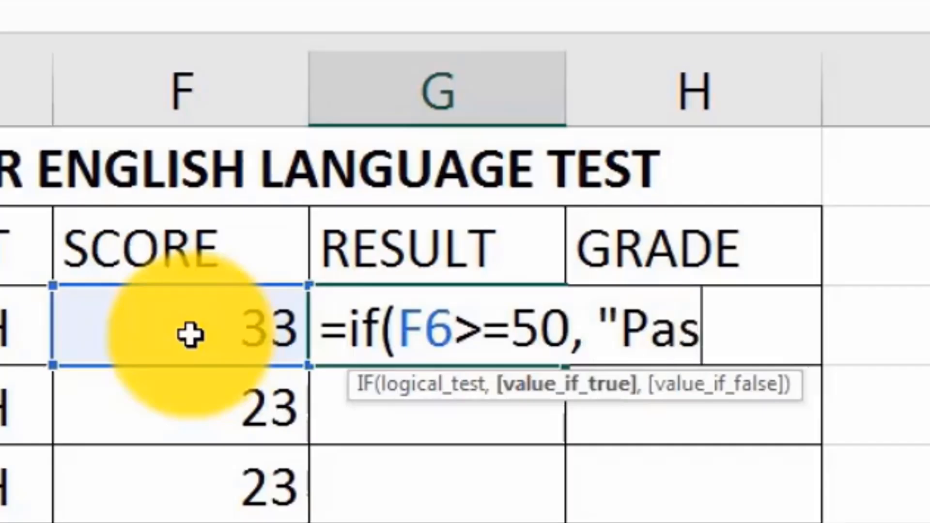
{"action": "type", "text": "s\""}
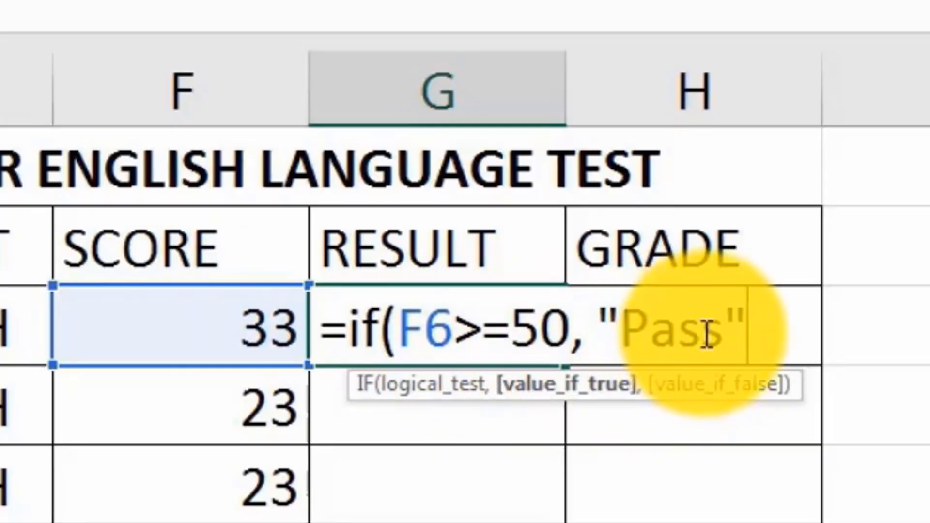
{"action": "type", "text": ","}
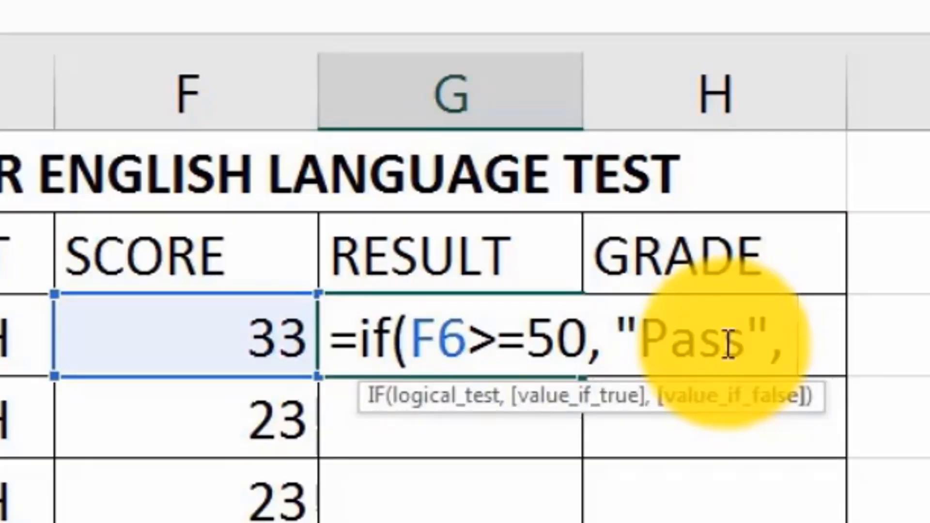
{"action": "type", "text": "\""}
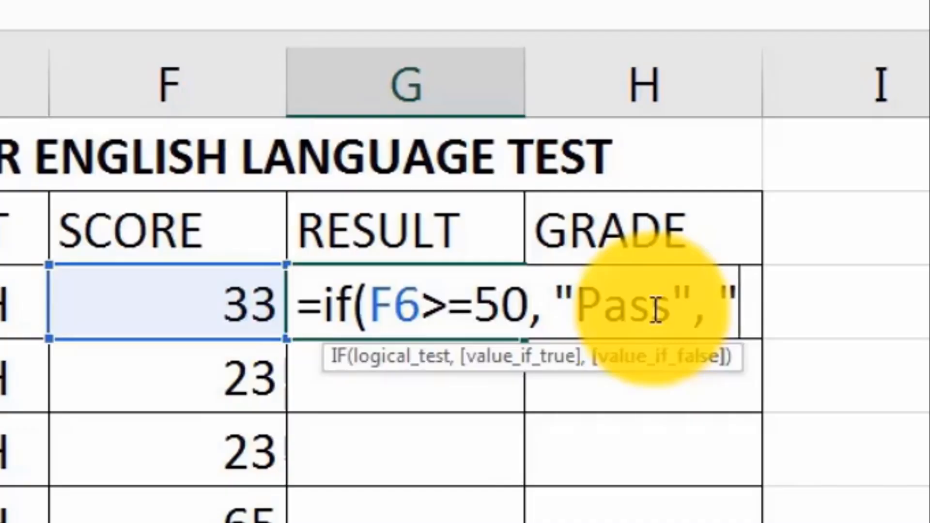
{"action": "type", "text": "Fail"}
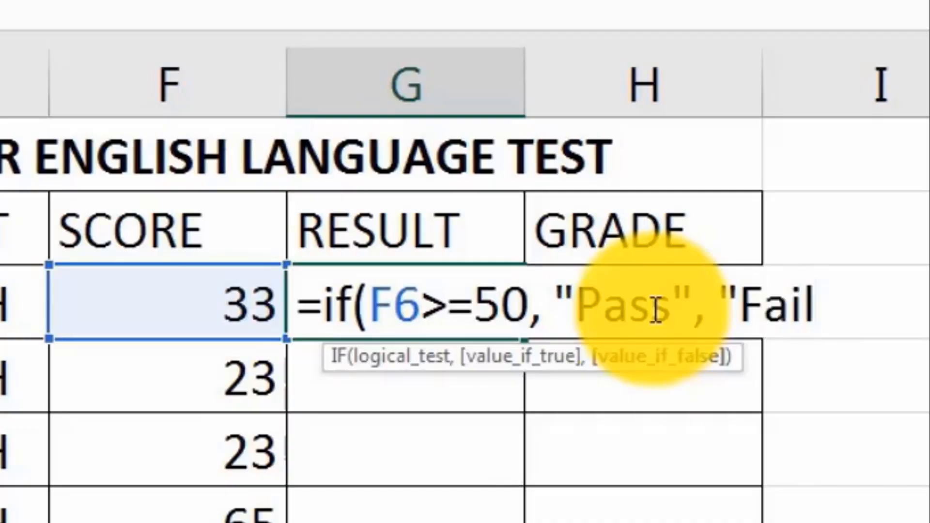
{"action": "type", "text": "\""}
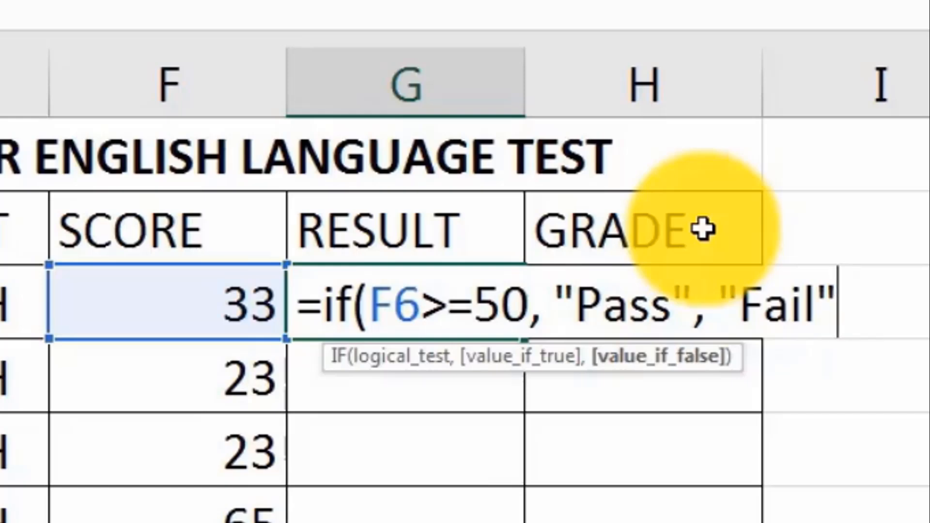
{"action": "type", "text": ")"}
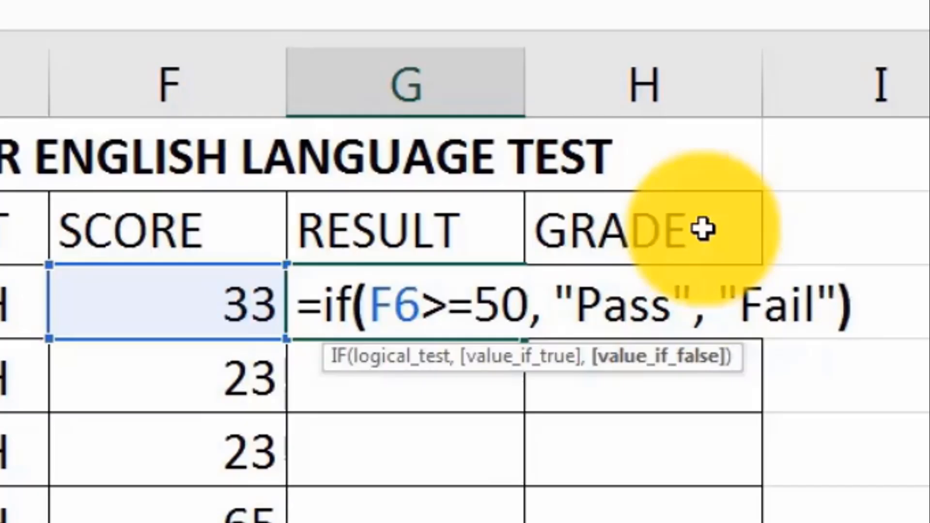
{"action": "key", "text": "Return"}
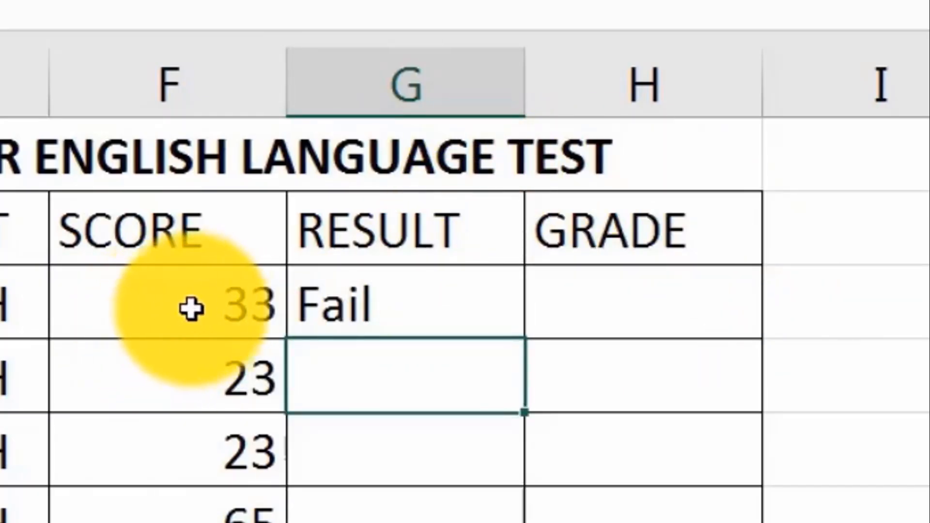
Change the first student's score in F6 to 60 and check the RESULT cell beside it
{"action": "left_click", "coordinate": [403, 311]}
{"action": "left_click", "coordinate": [208, 305]}
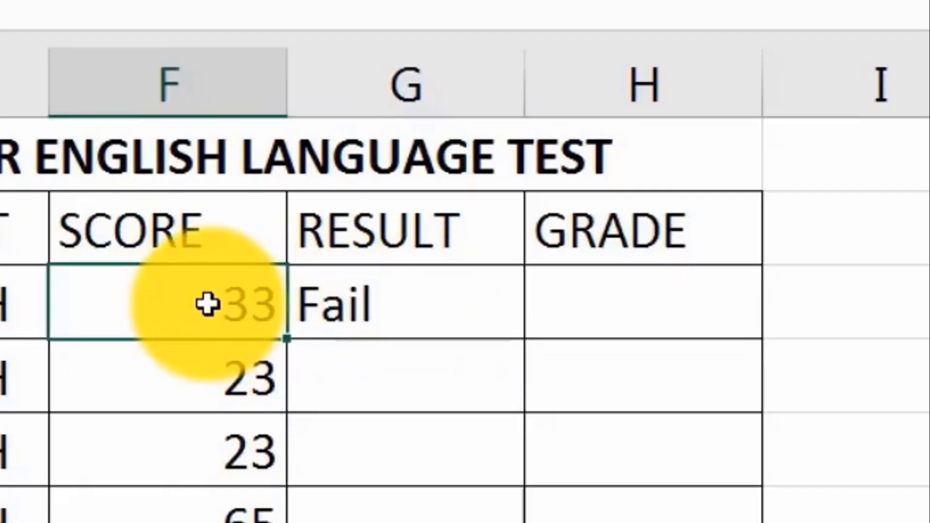
{"action": "type", "text": "60"}
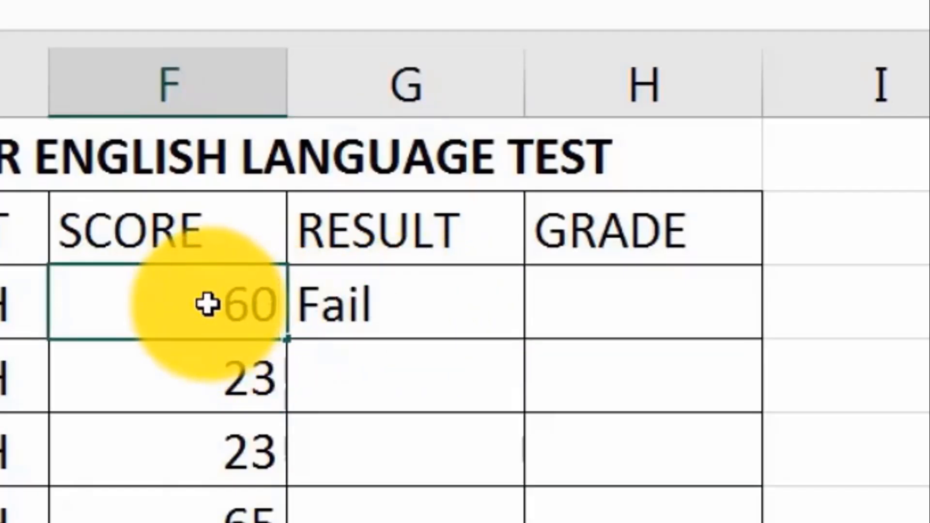
{"action": "key", "text": "Return"}
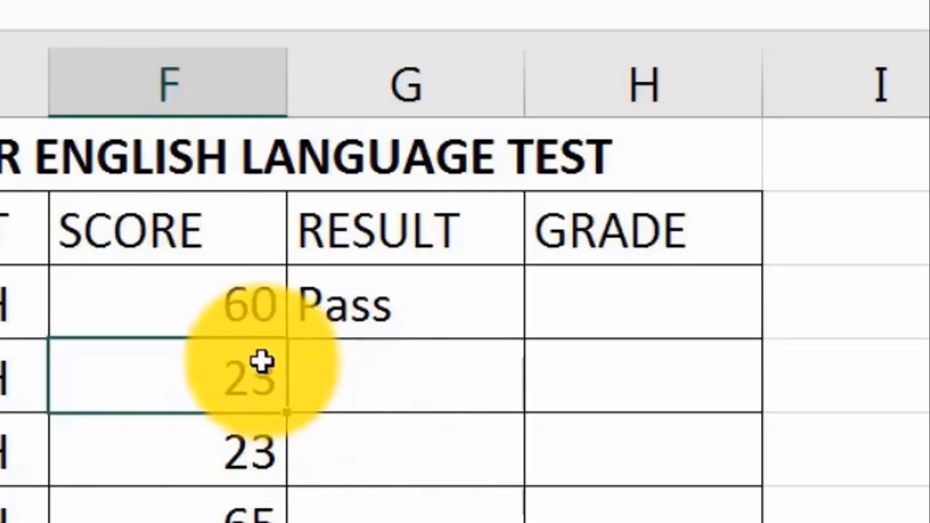
{"action": "left_click", "coordinate": [427, 315]}
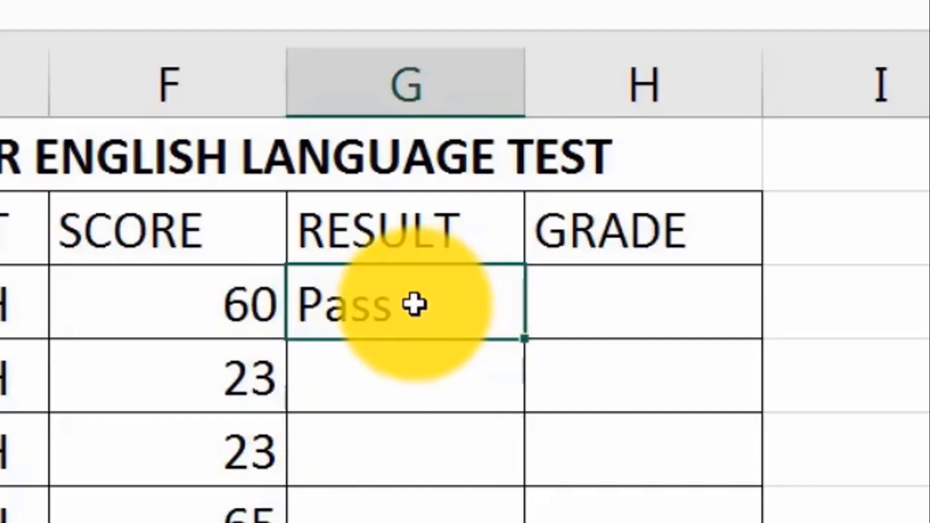
Fill the IF formula from G6 down the RESULT column to the last student's row
{"action": "left_click", "coordinate": [412, 402]}
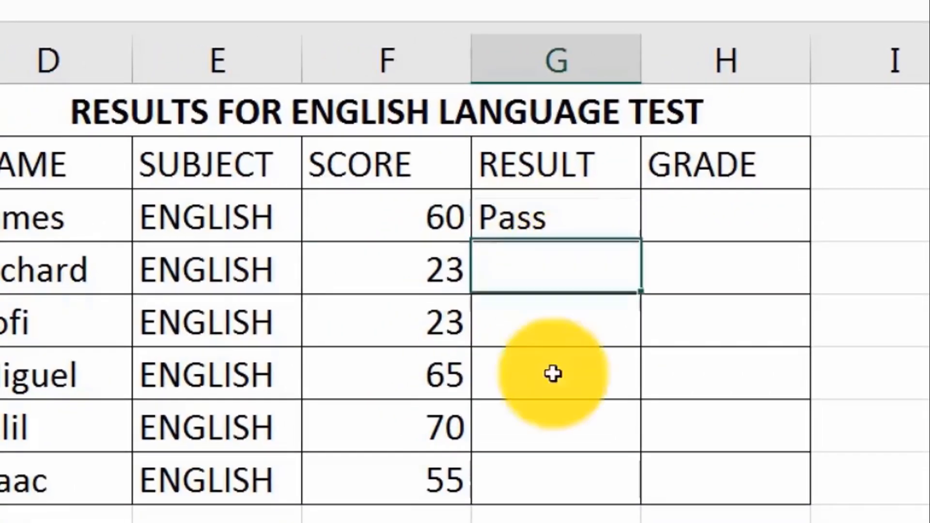
{"action": "left_click_drag", "start_coordinate": [552, 374], "coordinate": [553, 490]}
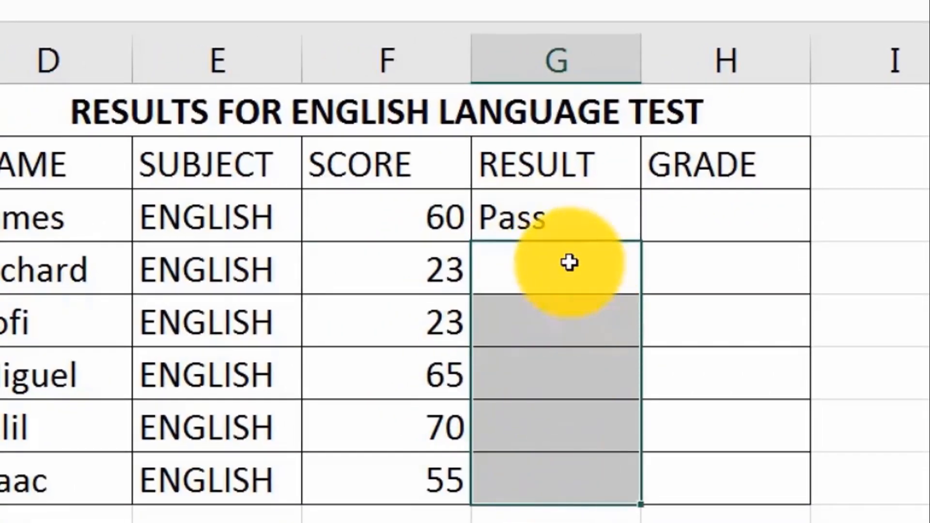
{"action": "left_click", "coordinate": [582, 224]}
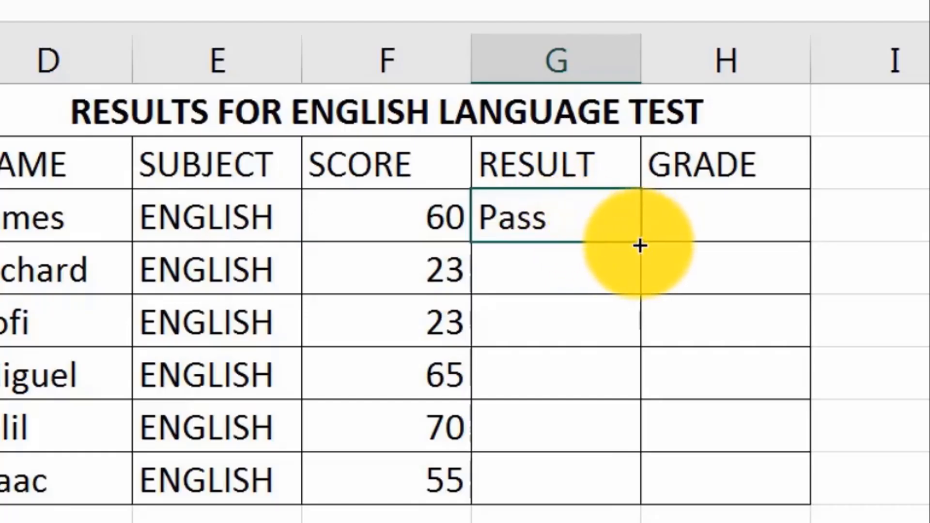
{"action": "left_click_drag", "start_coordinate": [637, 301], "coordinate": [623, 482]}
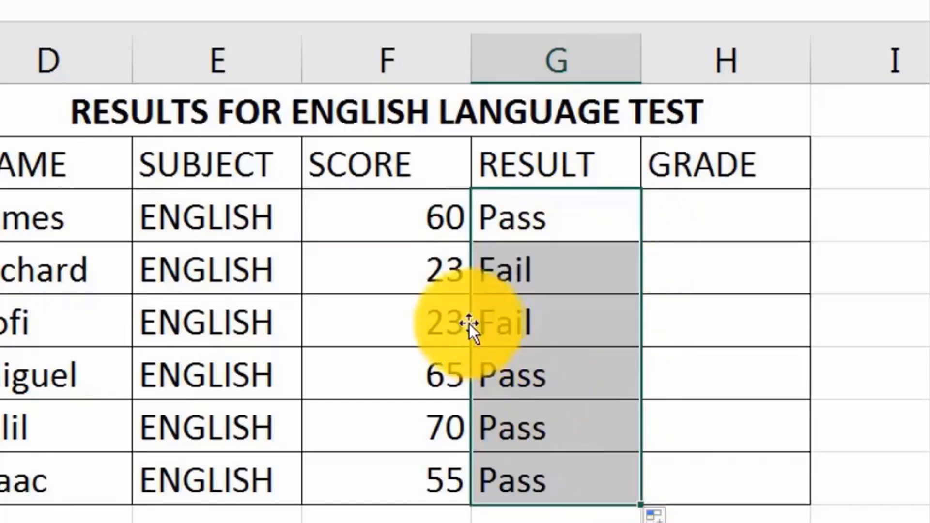
Change the second student's score in F7 to 70
{"action": "left_click", "coordinate": [392, 273]}
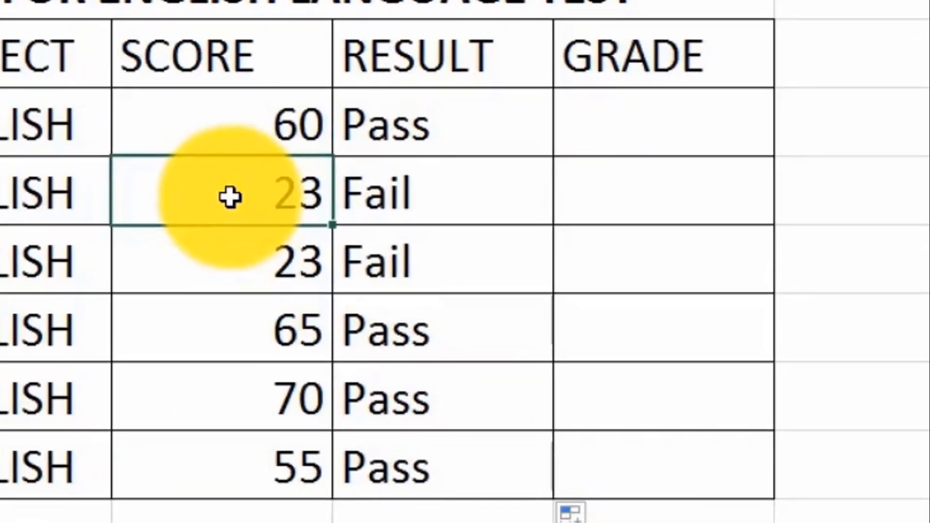
{"action": "type", "text": "7"}
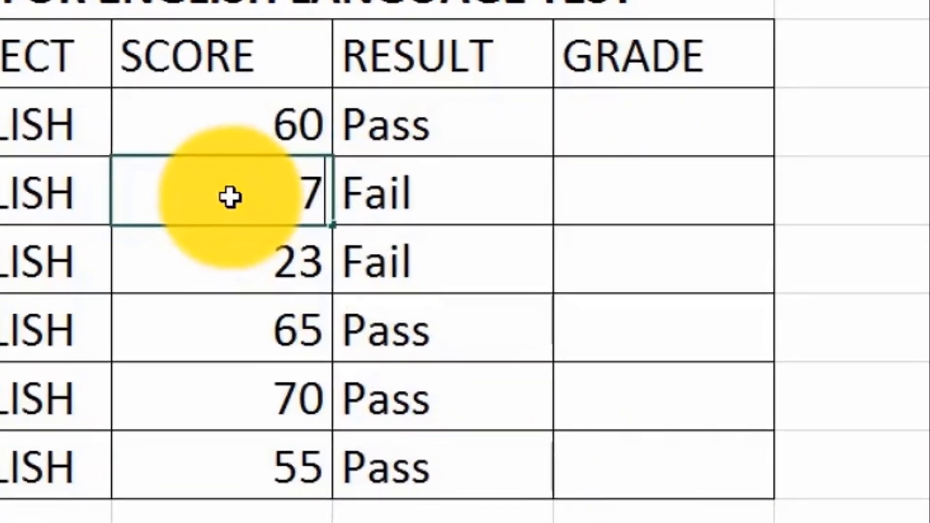
{"action": "type", "text": "0"}
{"action": "key", "text": "Return"}
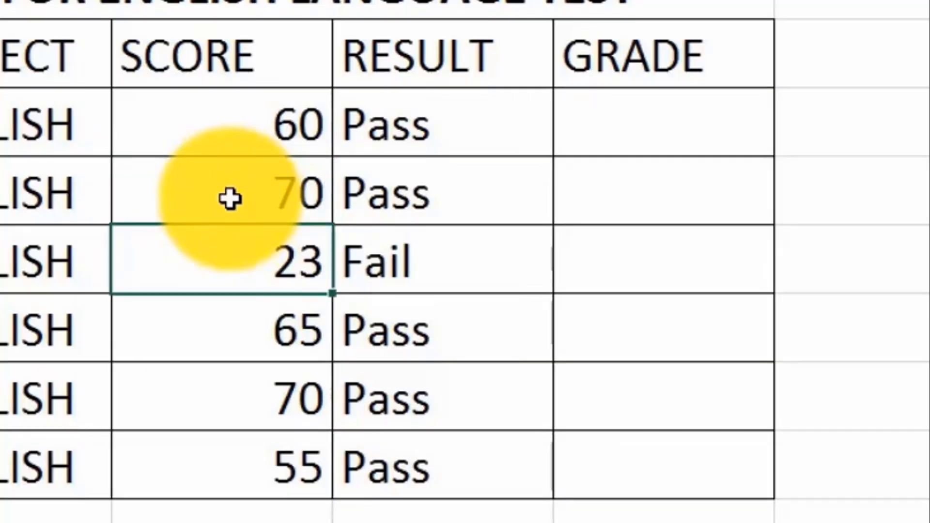
Change the fifth student's score in F10 to 30 and check the outcomes down the RESULT column
{"action": "left_click", "coordinate": [286, 401]}
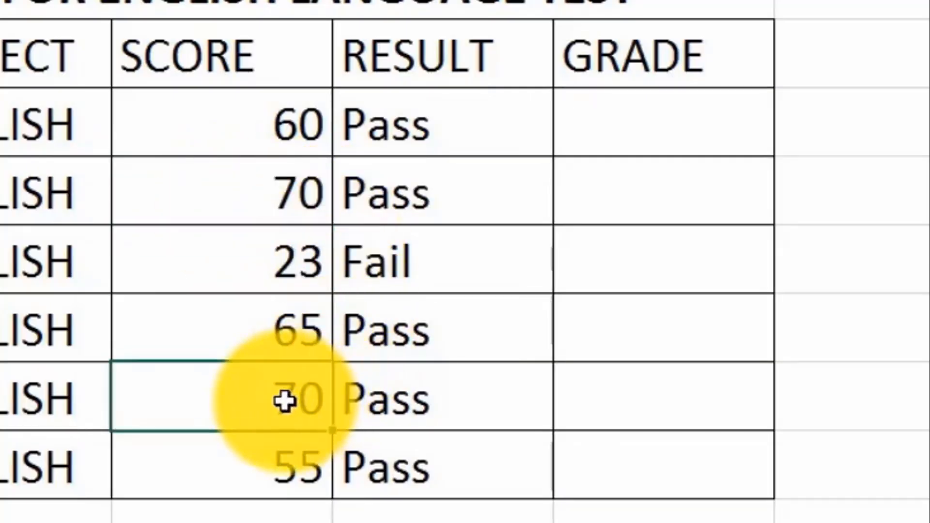
{"action": "type", "text": "30"}
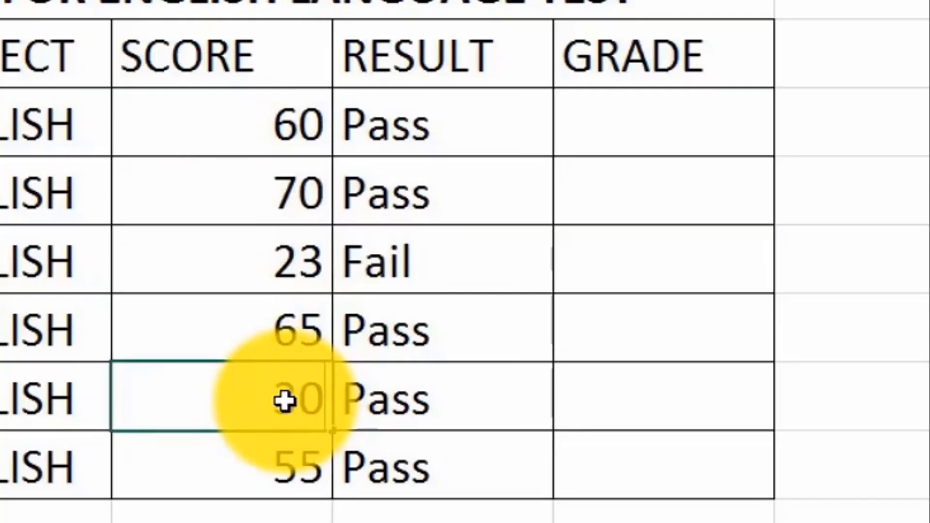
{"action": "key", "text": "Return"}
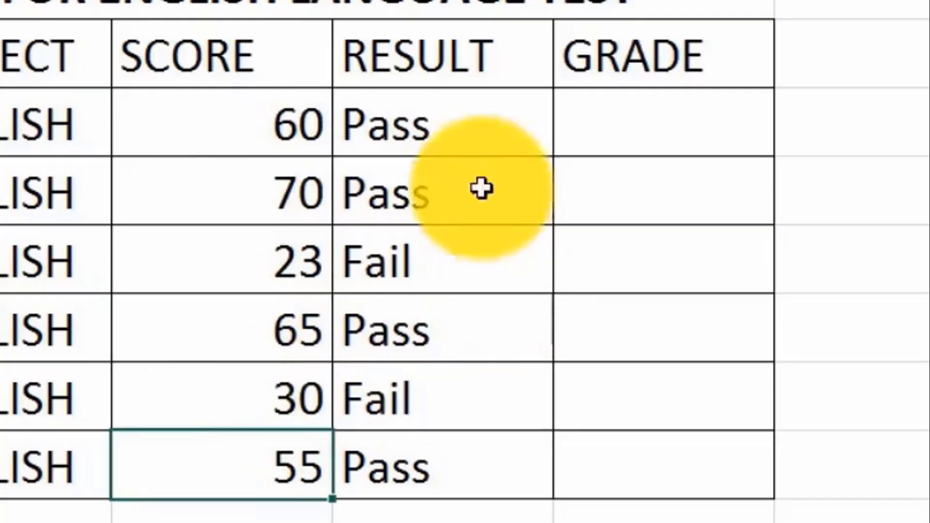
{"action": "left_click_drag", "start_coordinate": [434, 117], "coordinate": [432, 462]}
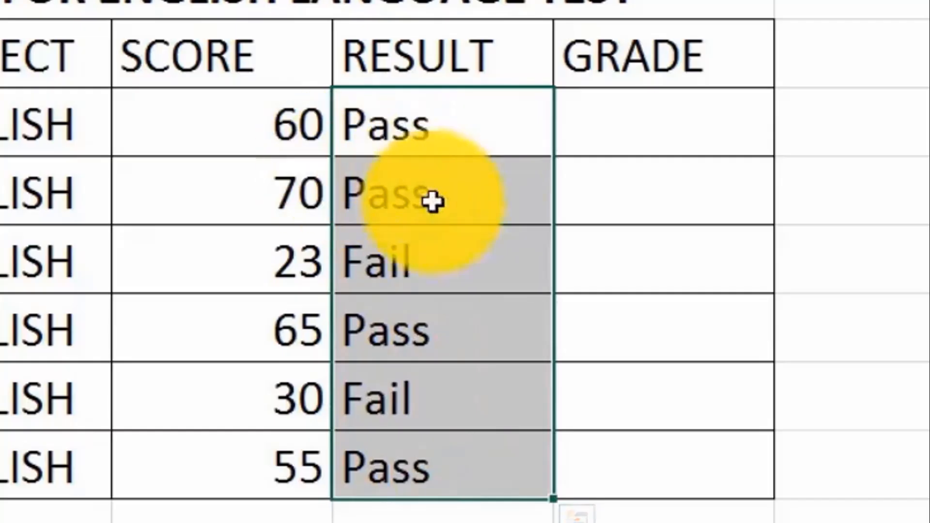
{"action": "left_click_drag", "start_coordinate": [415, 125], "coordinate": [416, 465]}
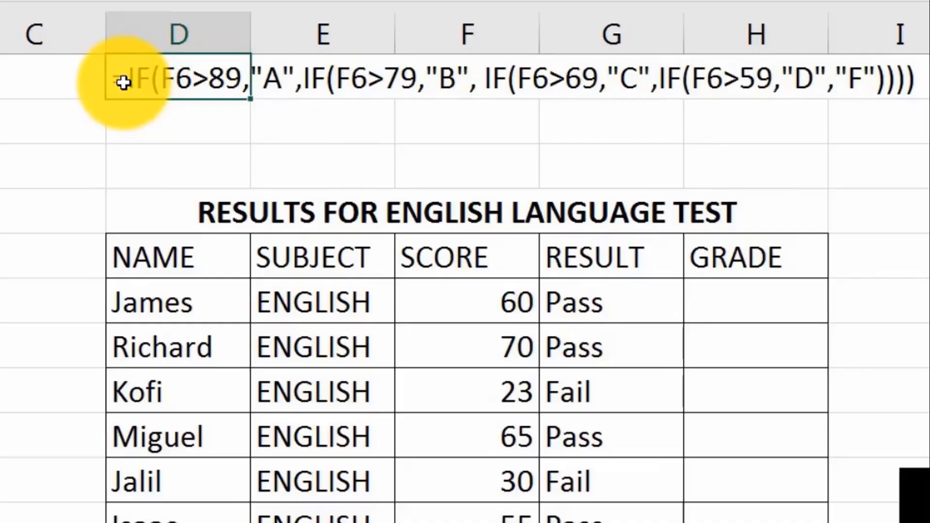
Copy the full nested IF formula text in D1, starting at the equals sign and leaving out the leading apostrophe
{"action": "right_click", "coordinate": [180, 86]}
{"action": "left_click", "coordinate": [210, 115]}
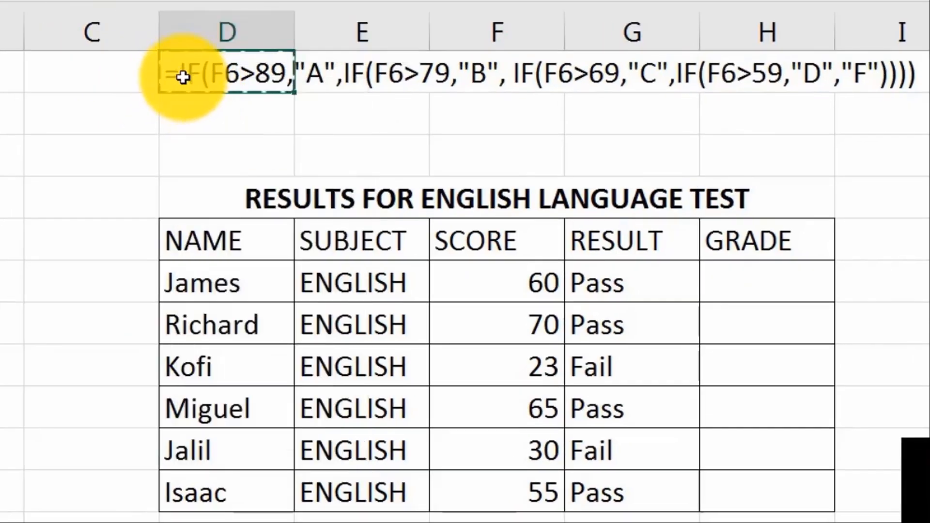
{"action": "double_click", "coordinate": [180, 76]}
{"action": "left_click_drag", "start_coordinate": [173, 73], "coordinate": [911, 77]}
{"action": "right_click", "coordinate": [880, 79]}
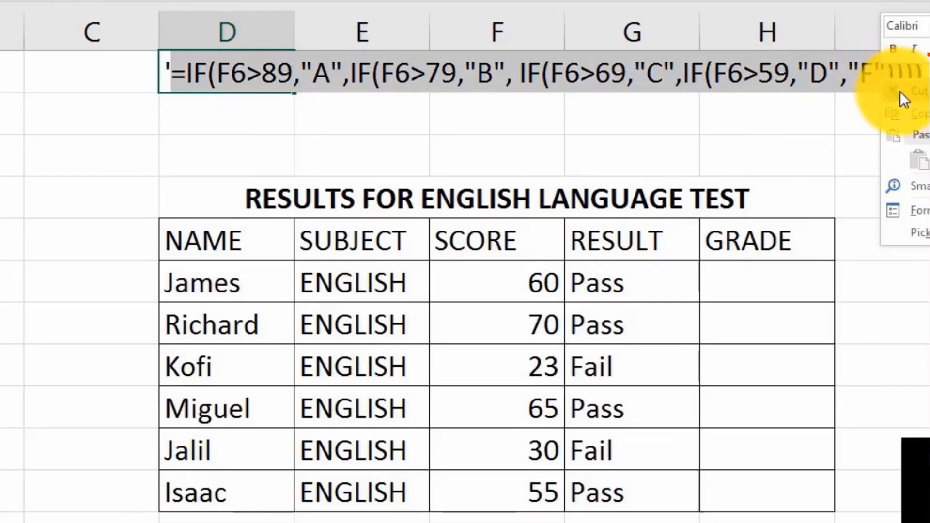
{"action": "left_click", "coordinate": [904, 113]}
Paste =IF(F6>89,"A",IF(F6>79,"B", IF(F6>69,"C",IF(F6>59,"D","F")))) into the first student's GRADE cell, H6
{"action": "left_click", "coordinate": [730, 284]}
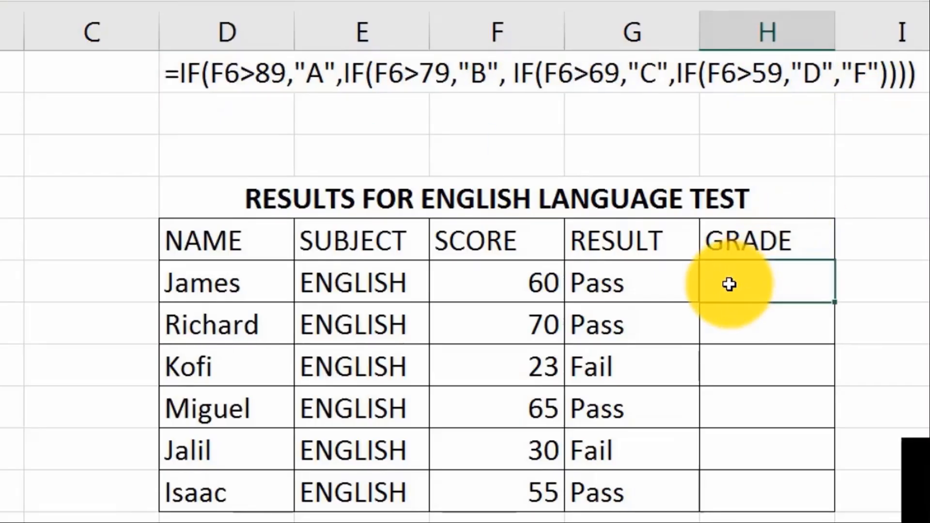
{"action": "right_click", "coordinate": [730, 285]}
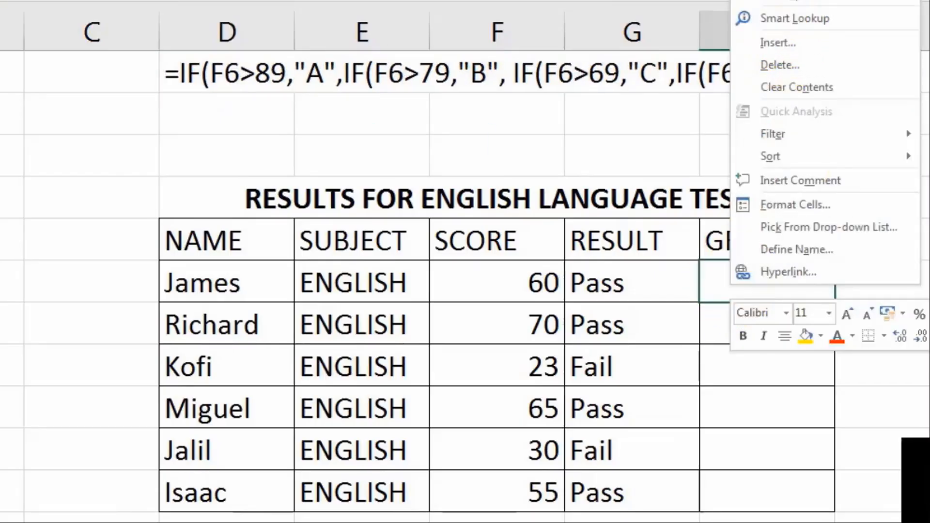
{"action": "left_click", "coordinate": [770, 3]}
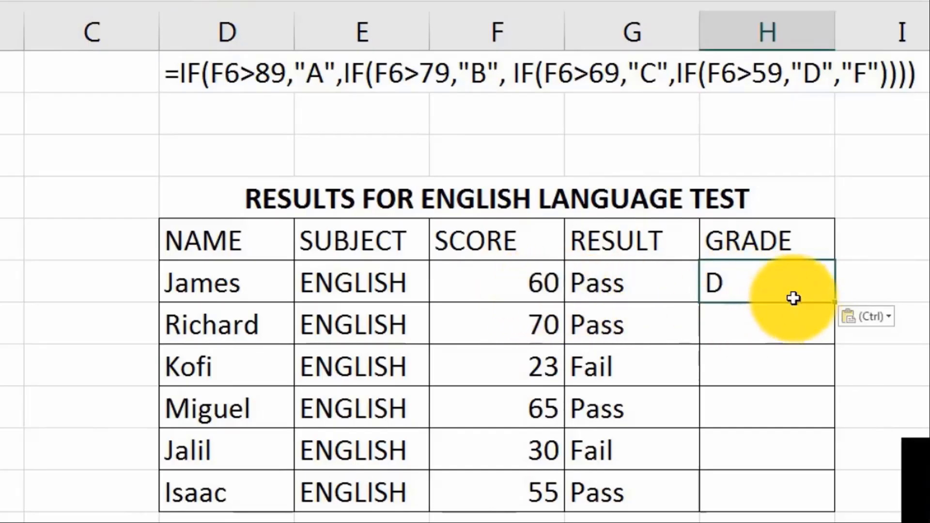
Fill the nested IF formula from H6 down the GRADE column to the last student's row
{"action": "left_click_drag", "start_coordinate": [787, 325], "coordinate": [785, 483]}
{"action": "left_click", "coordinate": [776, 285]}
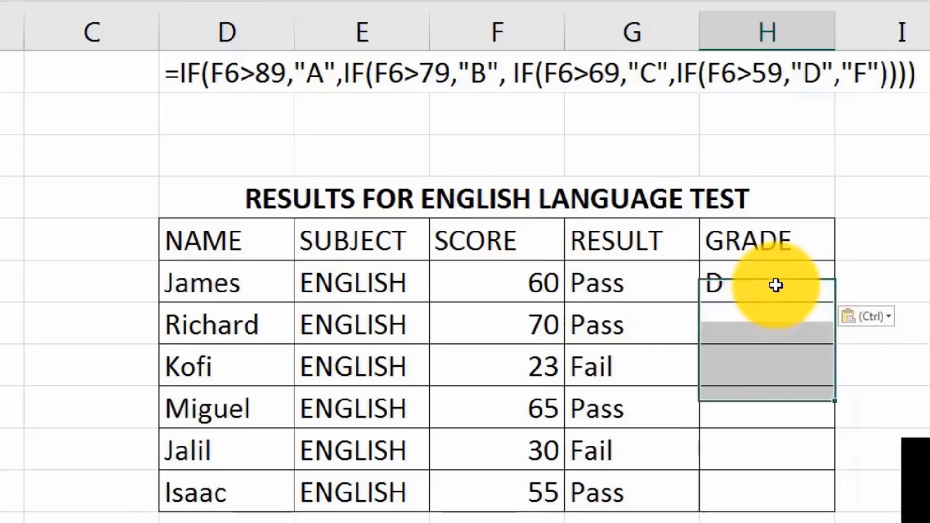
{"action": "left_click_drag", "start_coordinate": [832, 304], "coordinate": [830, 500]}
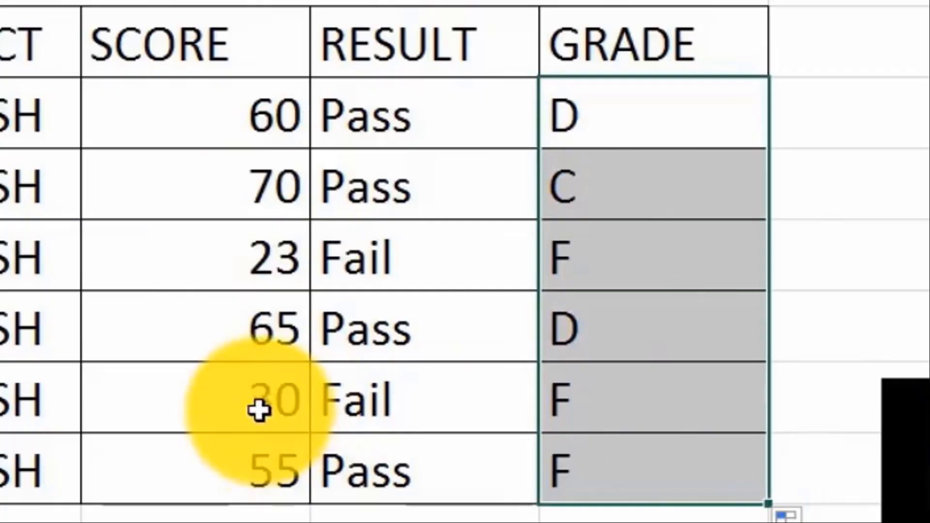
Change the fifth student's score in F10 to 67 to test the RESULT and GRADE formulas
{"action": "left_click", "coordinate": [237, 404]}
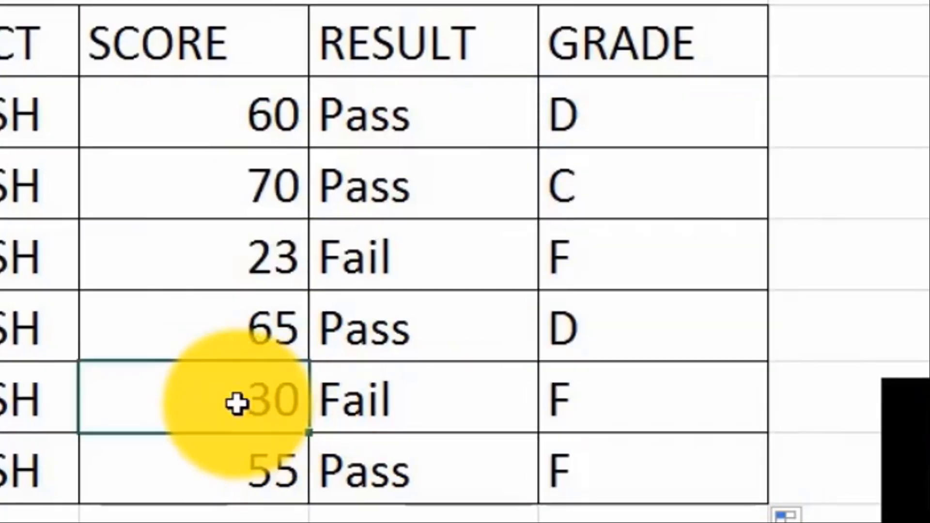
{"action": "type", "text": "67"}
{"action": "key", "text": "Return"}
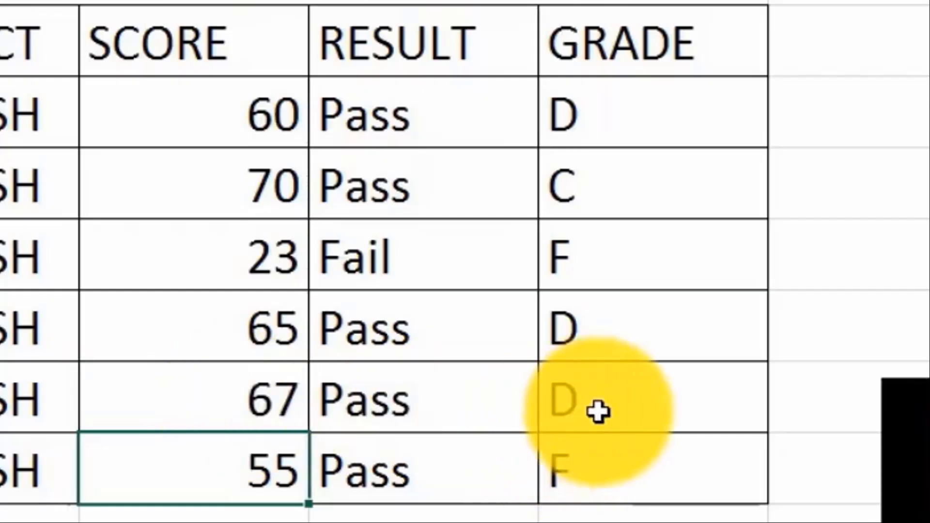
Change the third student's score in F8 to 89 and the fourth student's score in F9 to 90
{"action": "left_click", "coordinate": [226, 256]}
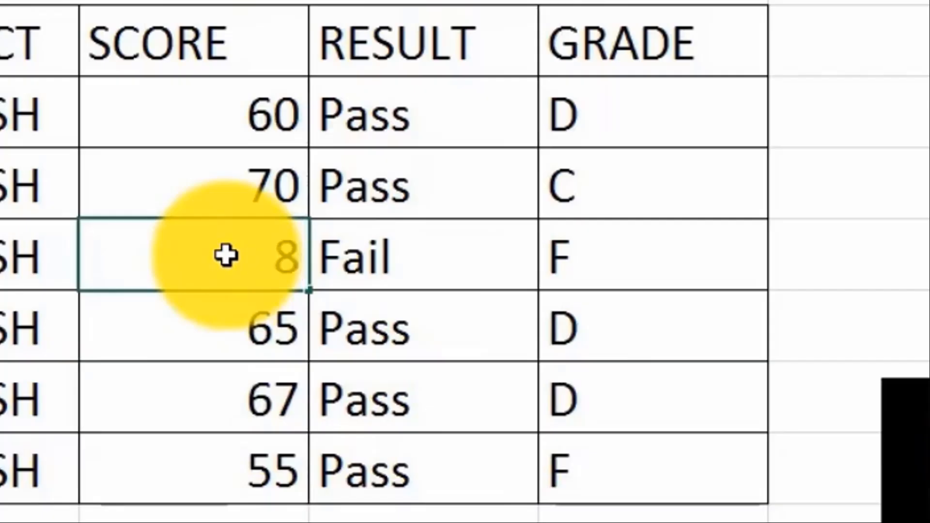
{"action": "key", "text": "Return"}
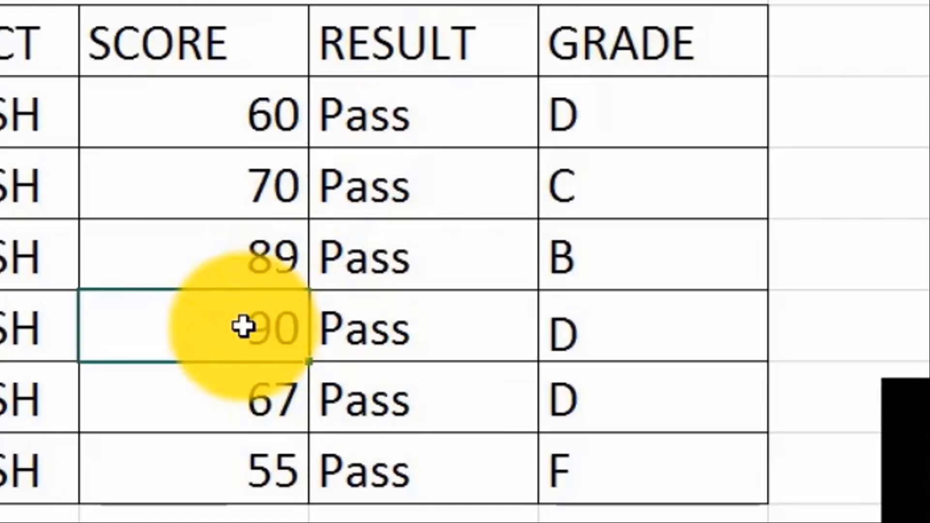
{"action": "type", "text": "90"}
{"action": "key", "text": "Return"}
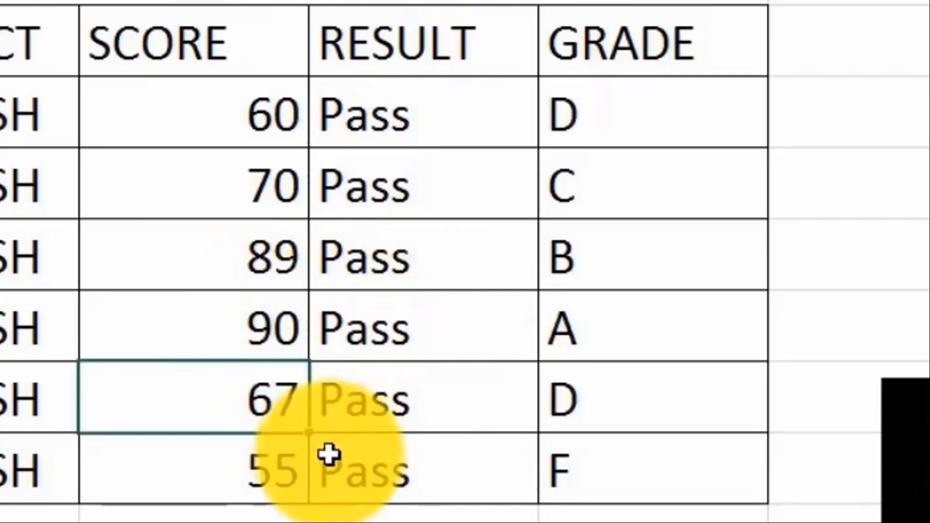